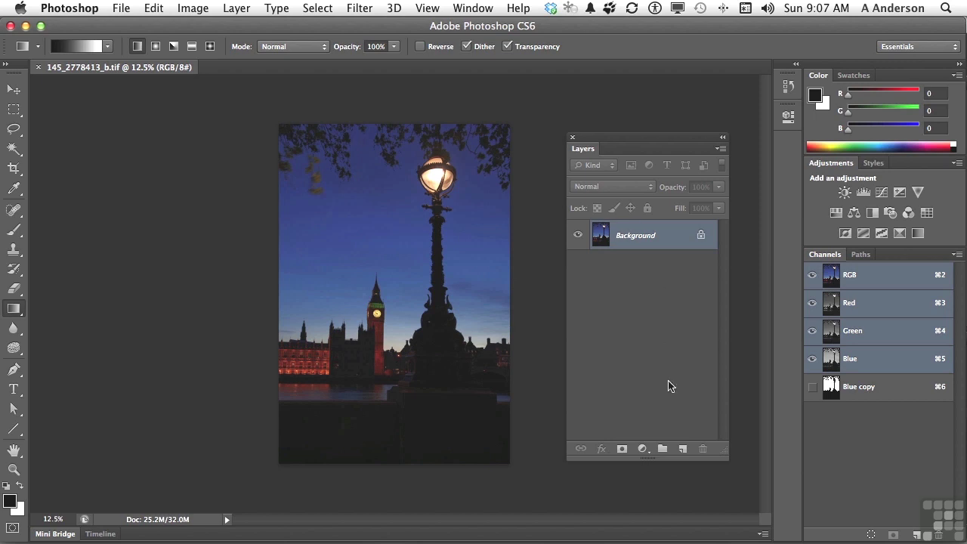
# Render Clouds on a new layer filled with black above the Background and set its blend mode to Screen
pyautogui.click(681, 449)
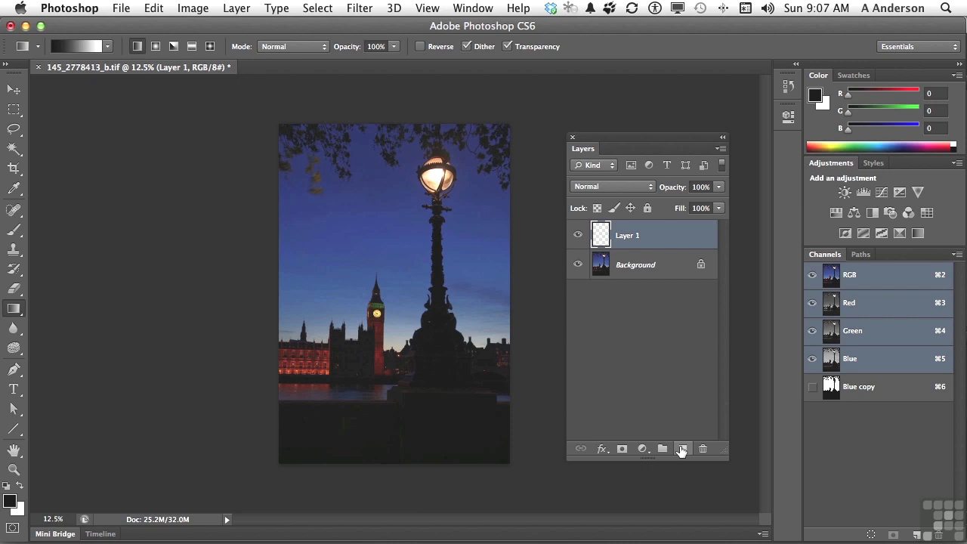
pyautogui.hotkey('alt', 'BackSpace')
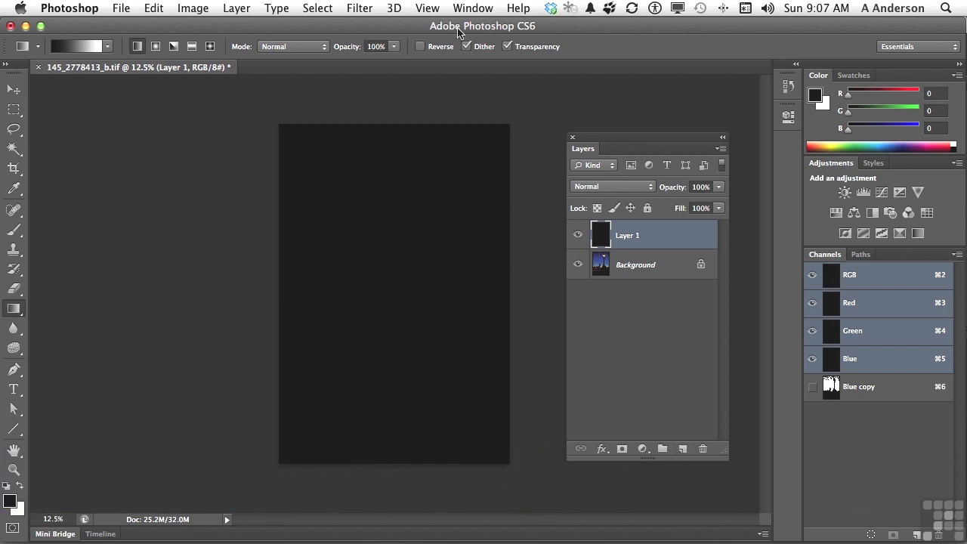
pyautogui.click(360, 9)
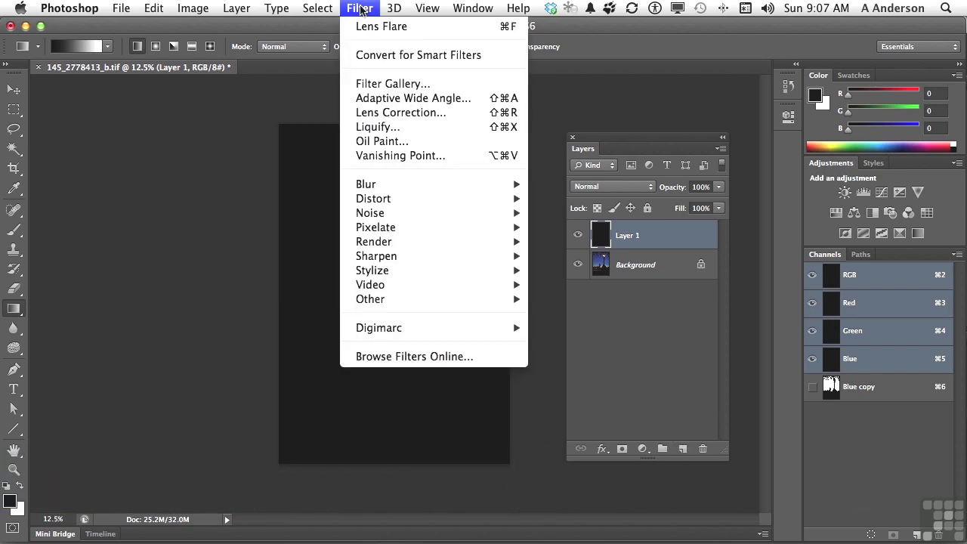
pyautogui.moveTo(378, 242)
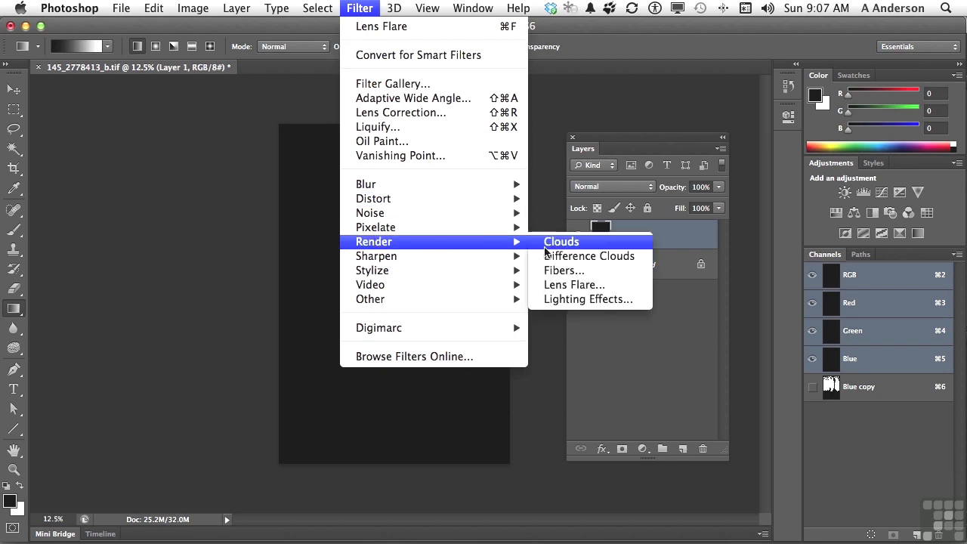
pyautogui.click(545, 249)
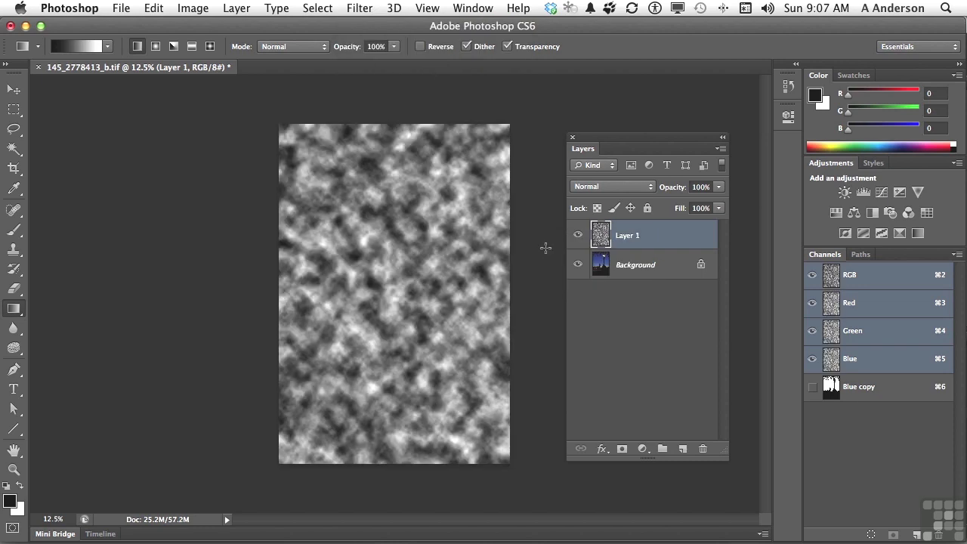
pyautogui.click(620, 190)
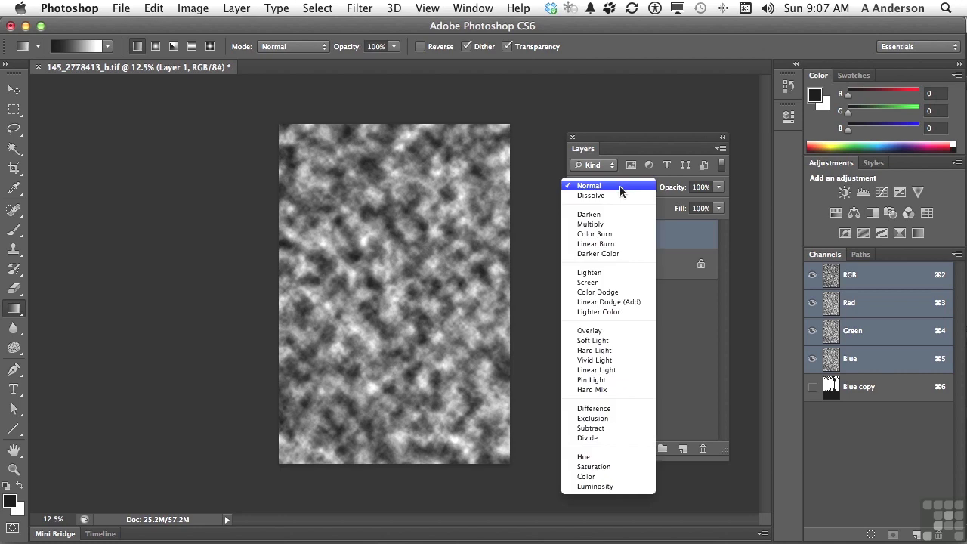
pyautogui.click(598, 283)
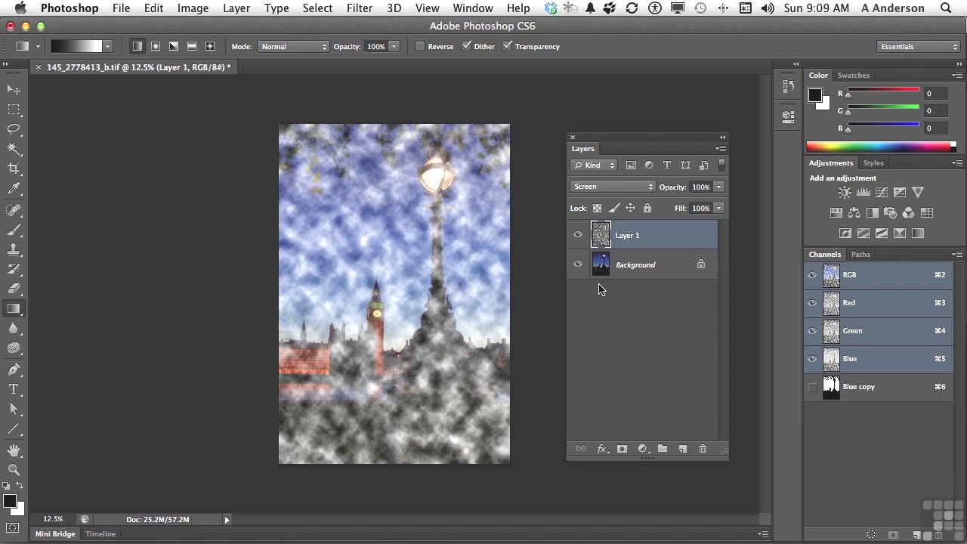
# Mask the clouds layer with a selection loaded from the Blue copy channel and lower the layer's opacity to 37%
pyautogui.click(858, 397)
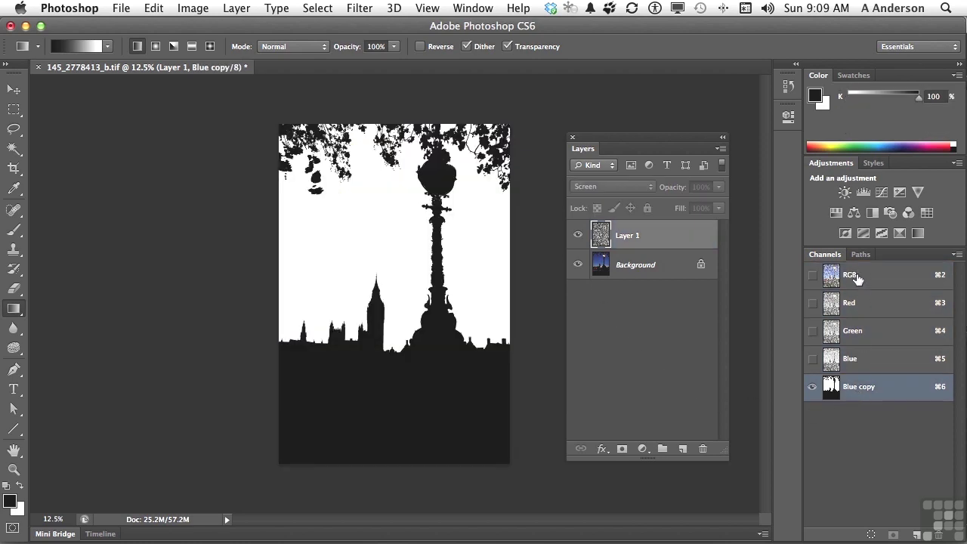
pyautogui.click(857, 276)
pyautogui.keyDown('super'); pyautogui.click(829, 387); pyautogui.keyUp('super')
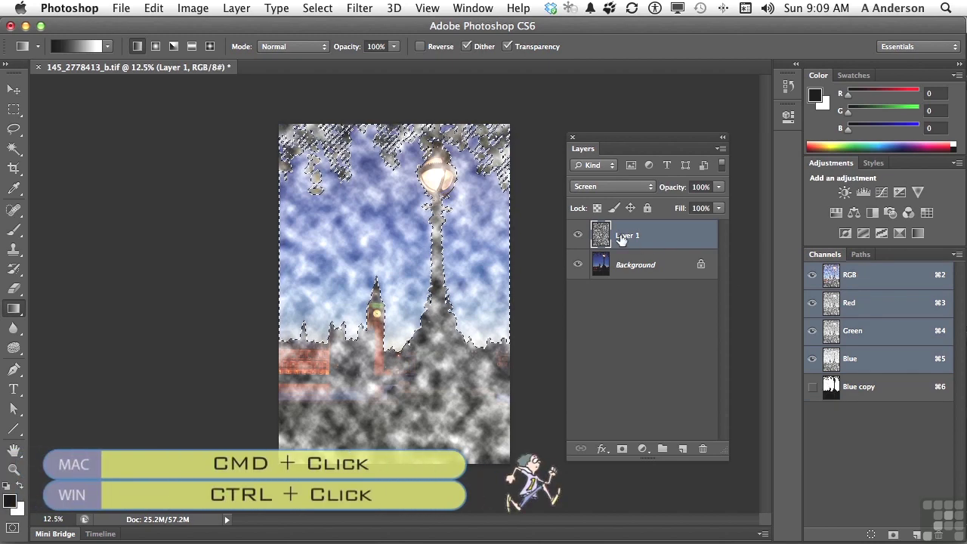
pyautogui.click(622, 449)
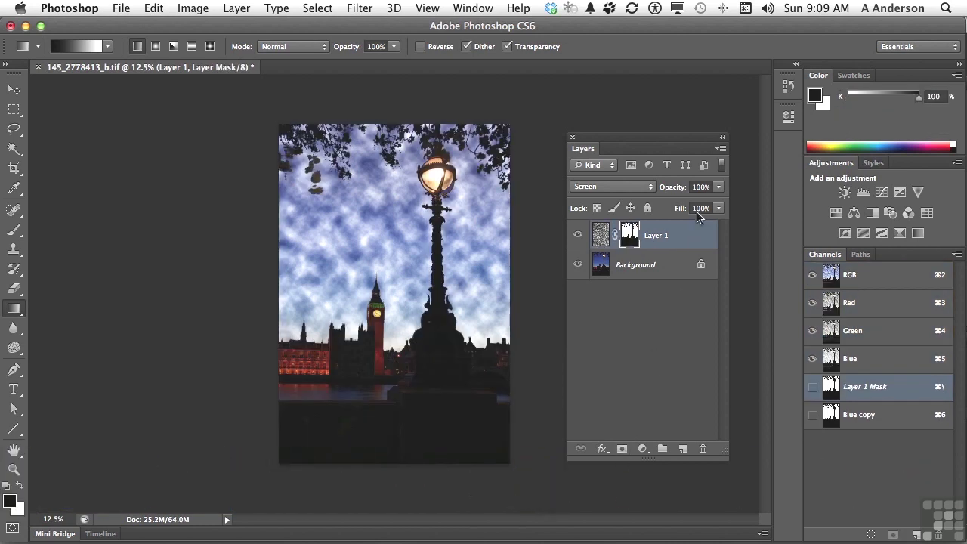
pyautogui.moveTo(671, 194); pyautogui.dragTo(626, 193)
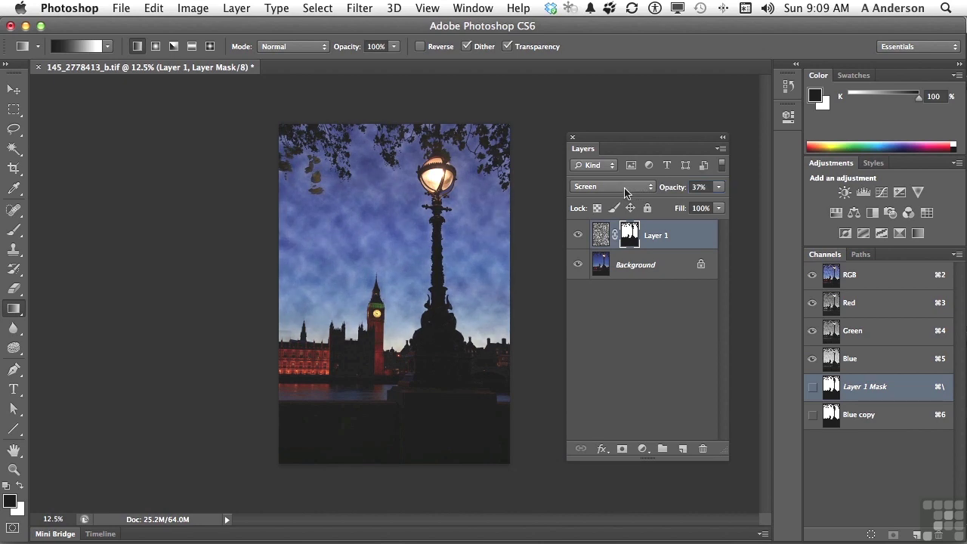
# Render a 105mm Prime lens flare at 120% brightness in the upper-left sky area of a new layer filled with black
pyautogui.click(682, 450)
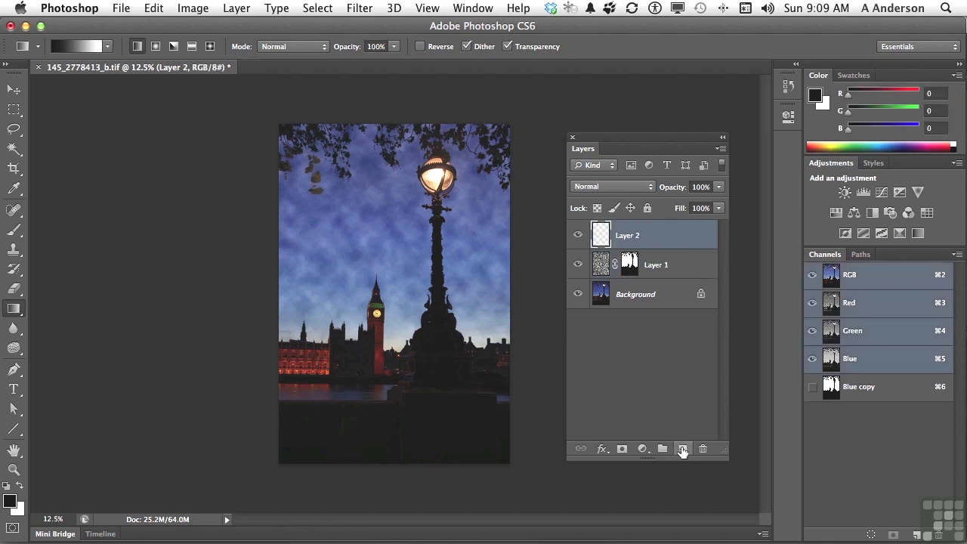
pyautogui.hotkey('alt', 'BackSpace')
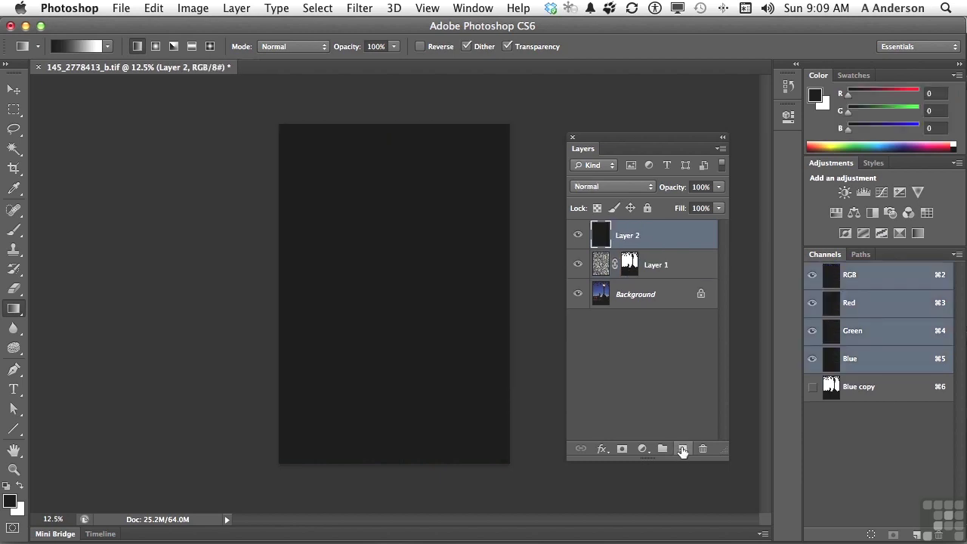
pyautogui.click(361, 9)
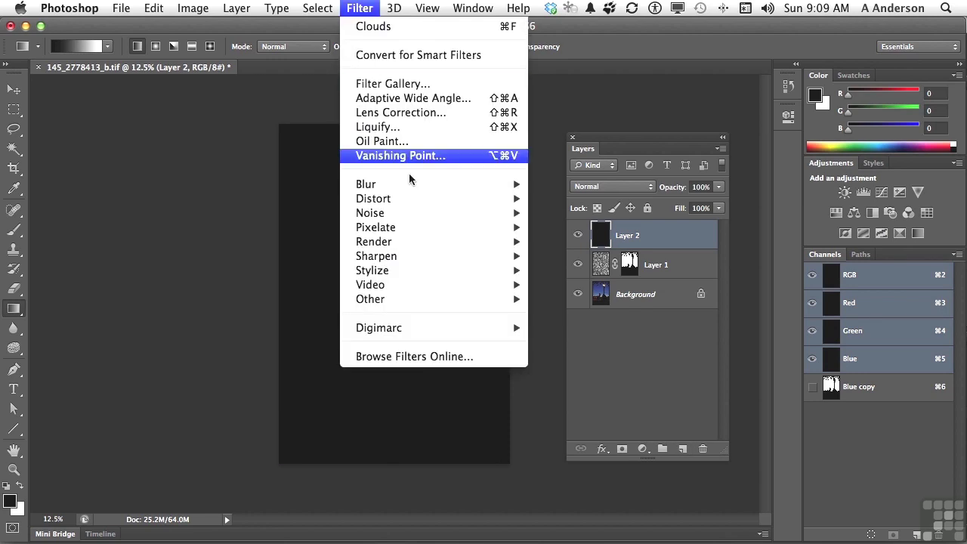
pyautogui.moveTo(398, 243)
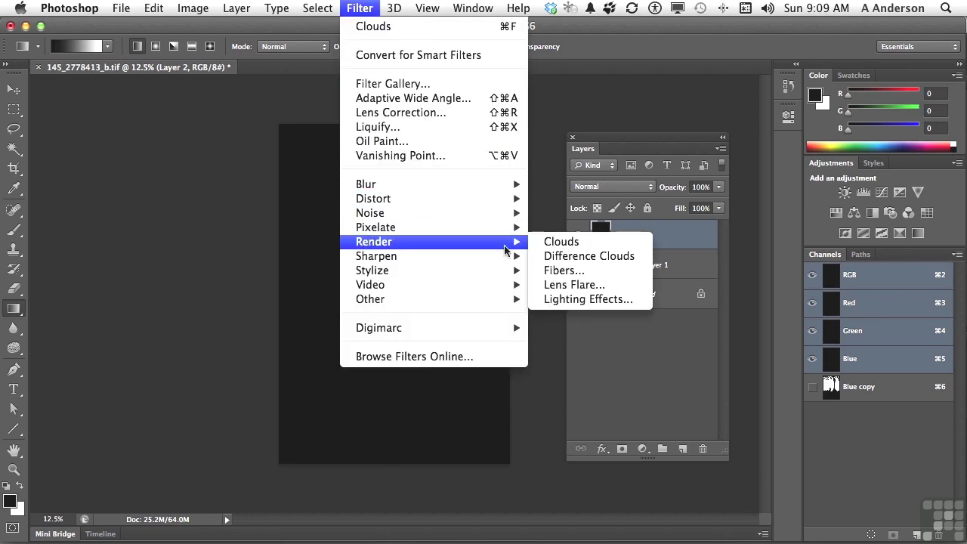
pyautogui.click(574, 284)
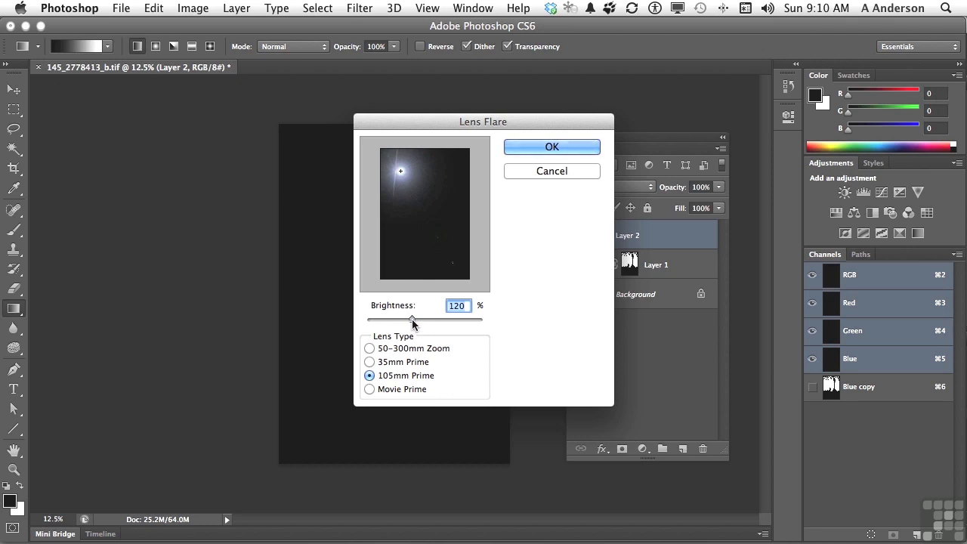
pyautogui.moveTo(401, 172); pyautogui.dragTo(404, 175)
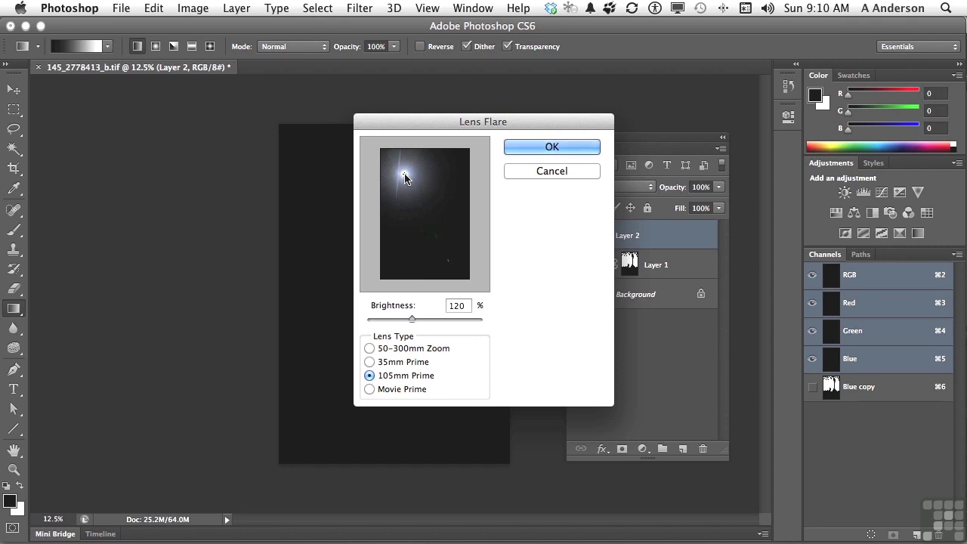
pyautogui.click(549, 148)
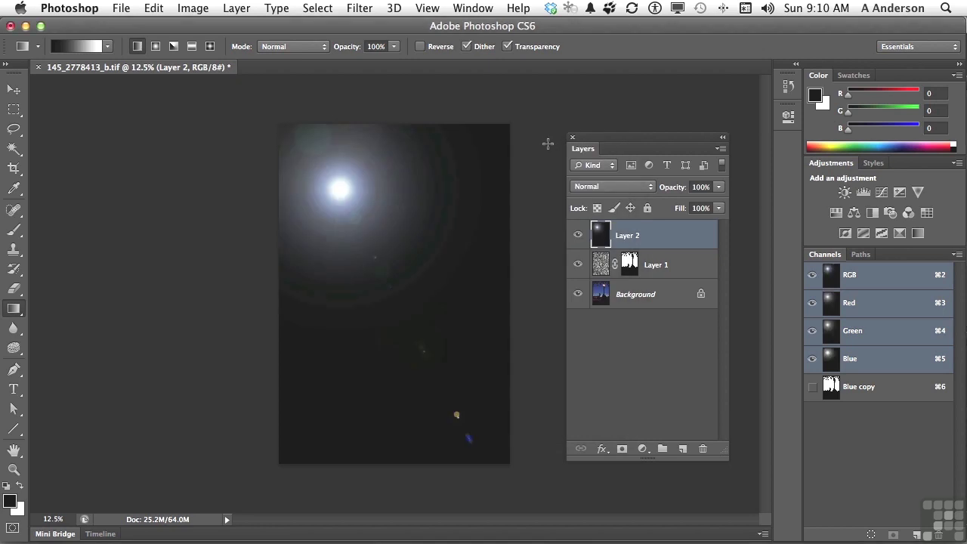
# Set the lens flare layer's blend mode to Screen and copy the clouds layer's mask onto it
pyautogui.click(628, 193)
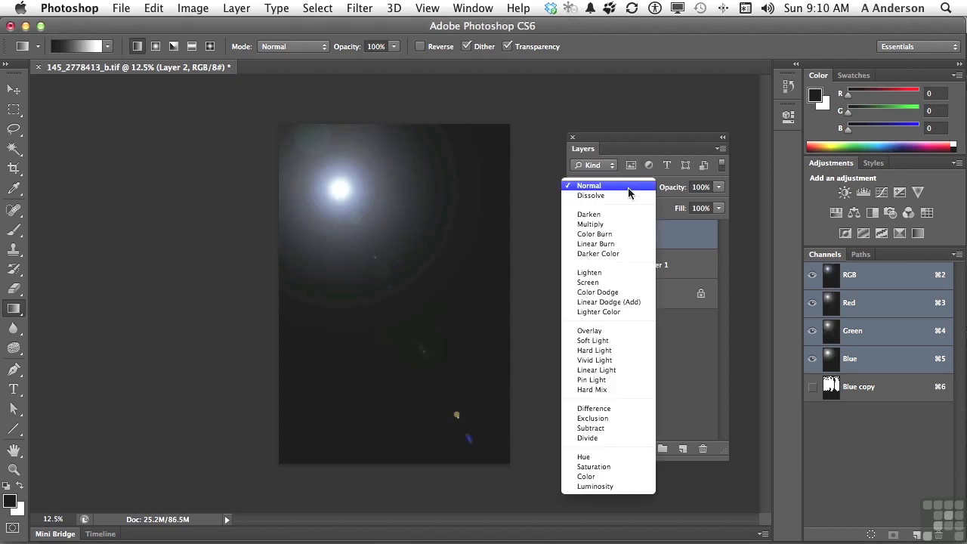
pyautogui.click(616, 283)
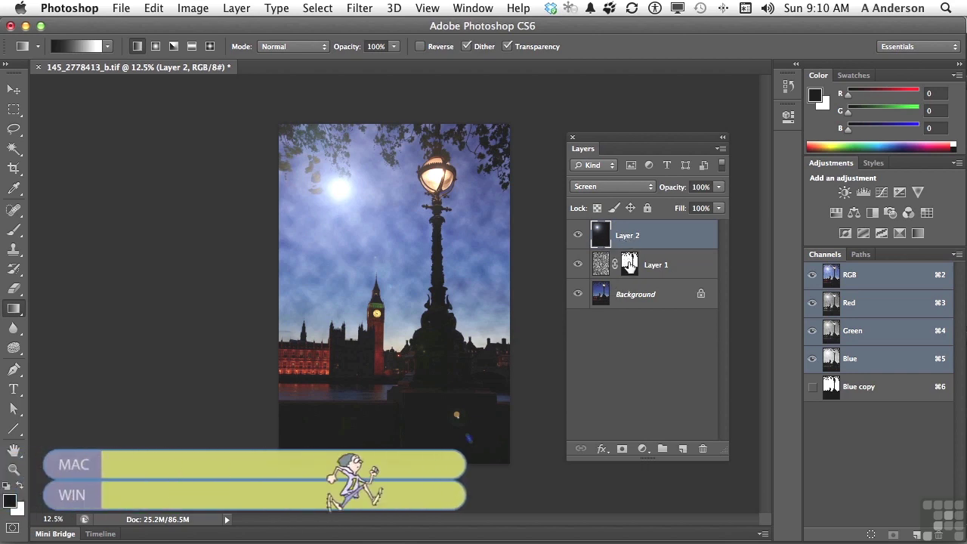
pyautogui.moveTo(629, 264); pyautogui.dragTo(629, 240)
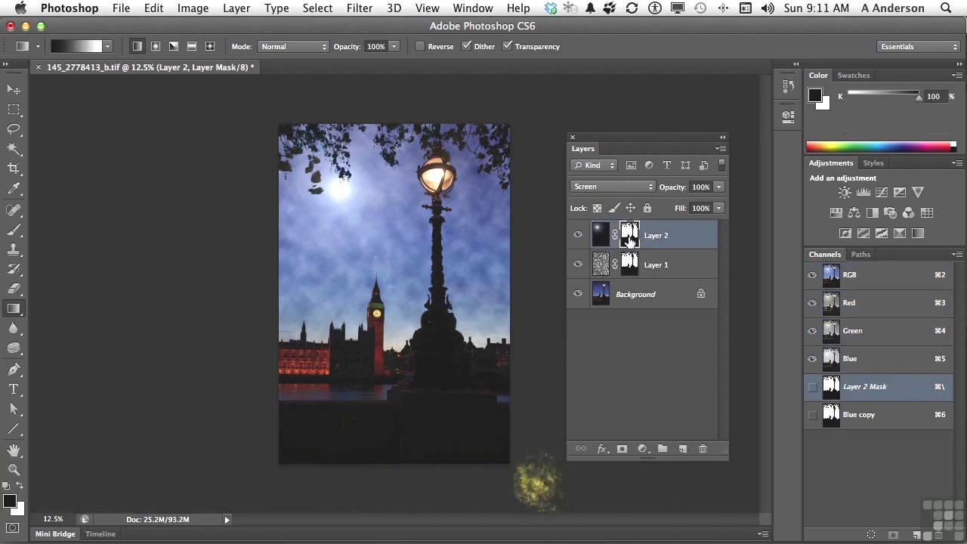
# Reduce the clouds layer's opacity to 23% and deselect all layers
pyautogui.click(601, 266)
pyautogui.moveTo(674, 189); pyautogui.dragTo(663, 192)
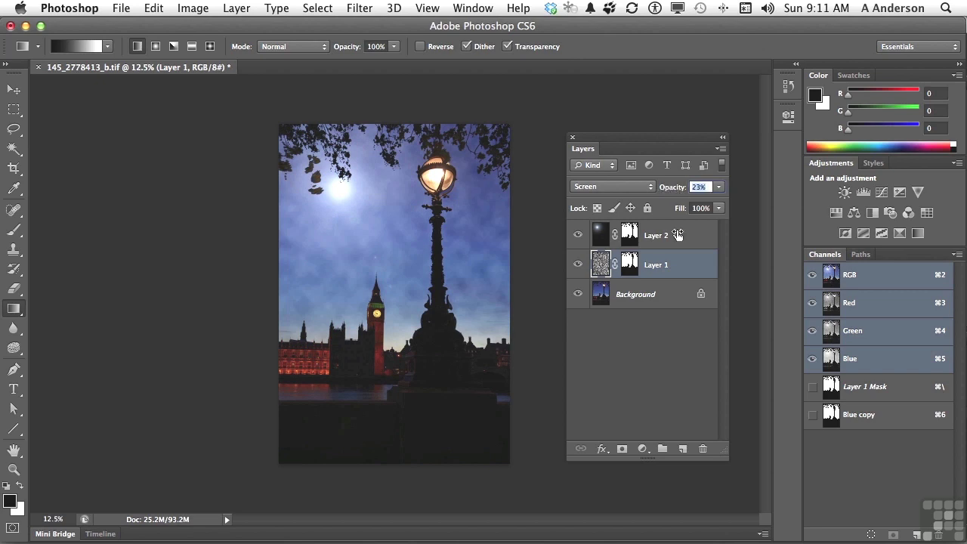
pyautogui.click(674, 330)
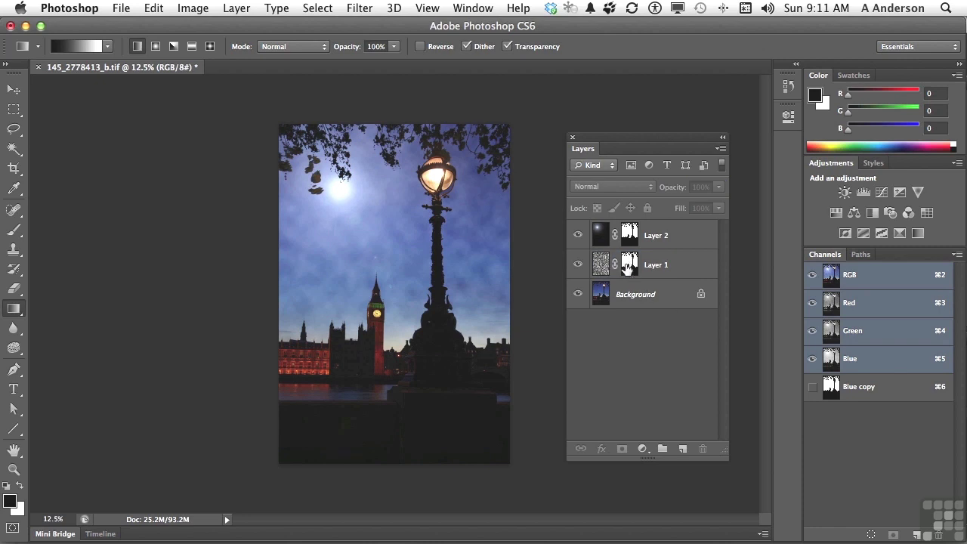
# Apply the clouds layer's mask permanently and add a new blank layer mask to that layer
pyautogui.rightClick(627, 270)
pyautogui.click(653, 308)
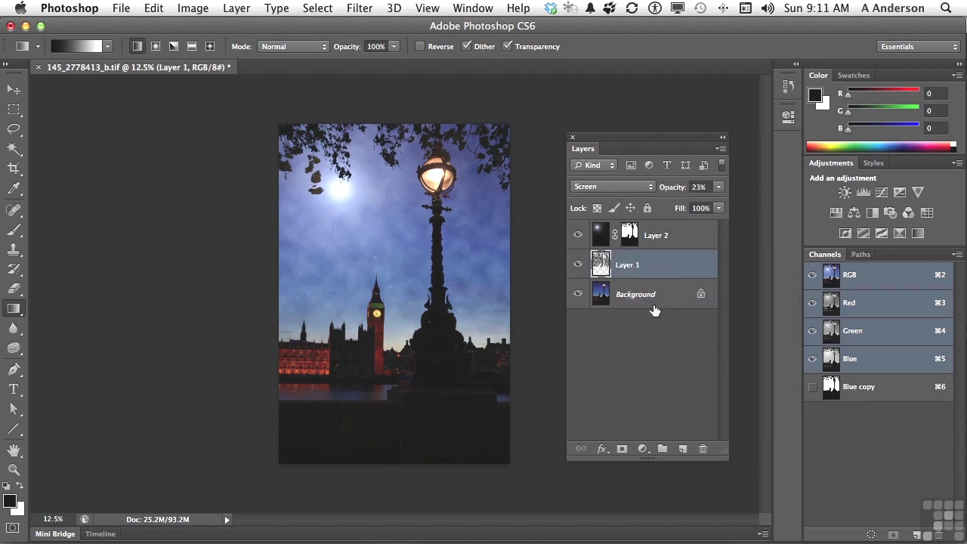
pyautogui.click(621, 449)
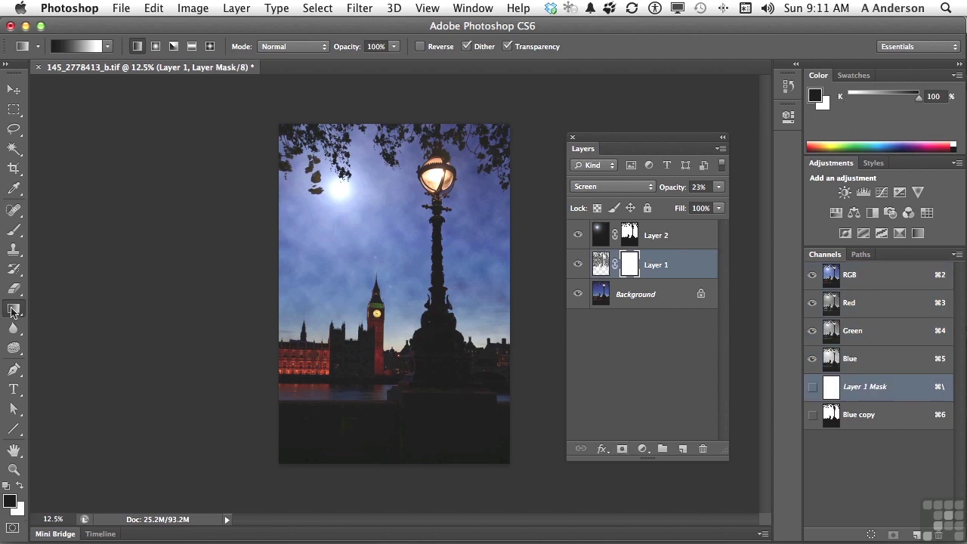
# Draw a linear black-to-white gradient upward on the clouds layer's new mask so the clouds fade toward the horizon
pyautogui.click(106, 48)
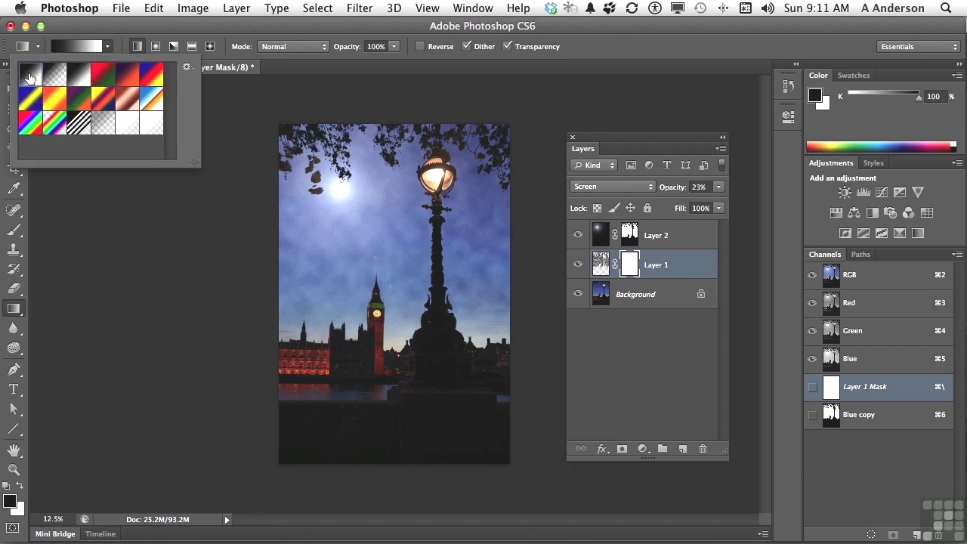
pyautogui.click(139, 48)
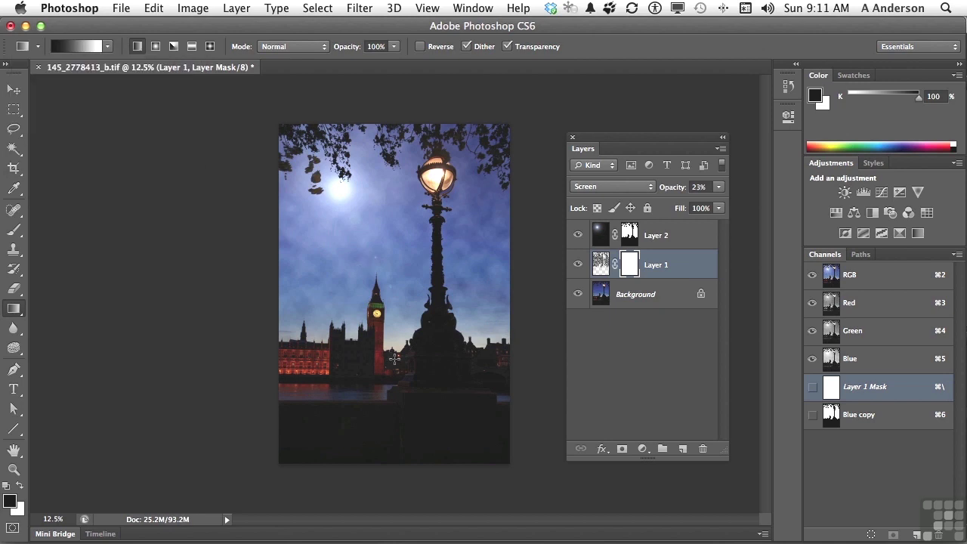
pyautogui.moveTo(392, 359); pyautogui.dragTo(394, 235)
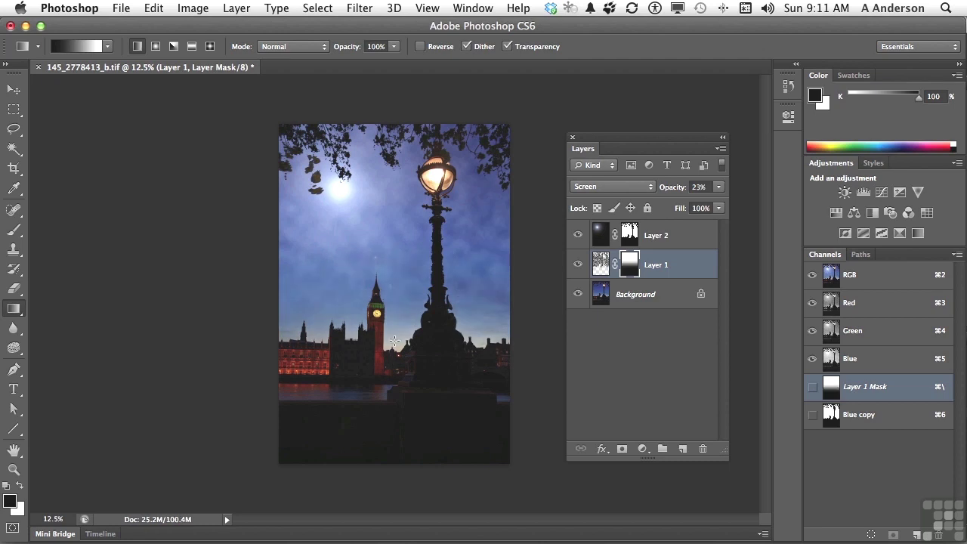
pyautogui.moveTo(392, 368); pyautogui.dragTo(393, 243)
pyautogui.moveTo(386, 313); pyautogui.dragTo(387, 249)
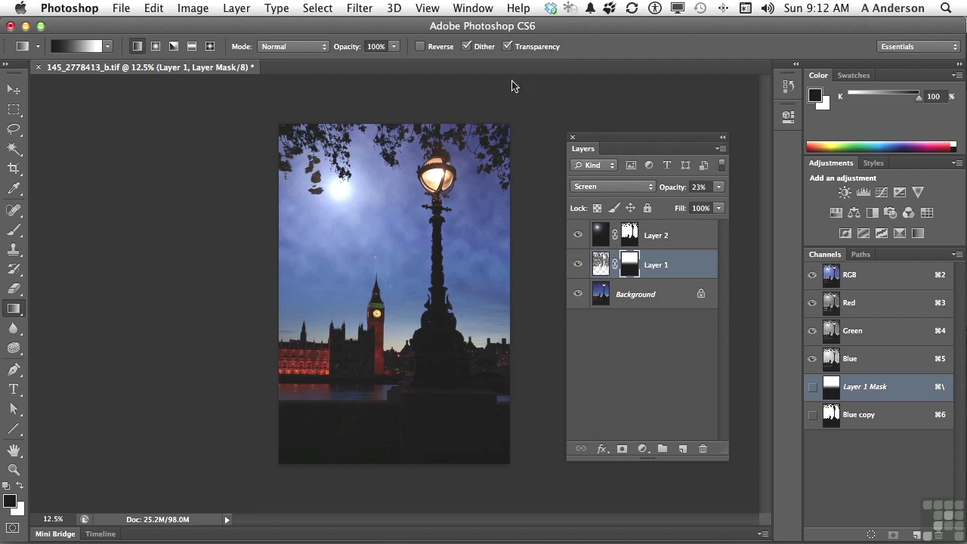
# Browse filters online from Photoshop and look through the most recent listings on the Adobe Marketplace page in Safari
pyautogui.click(367, 8)
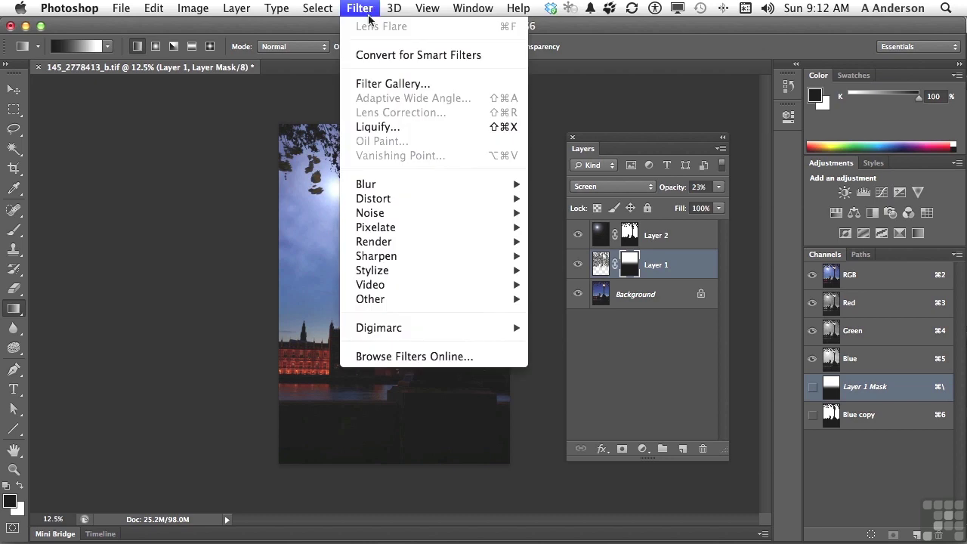
pyautogui.moveTo(406, 201)
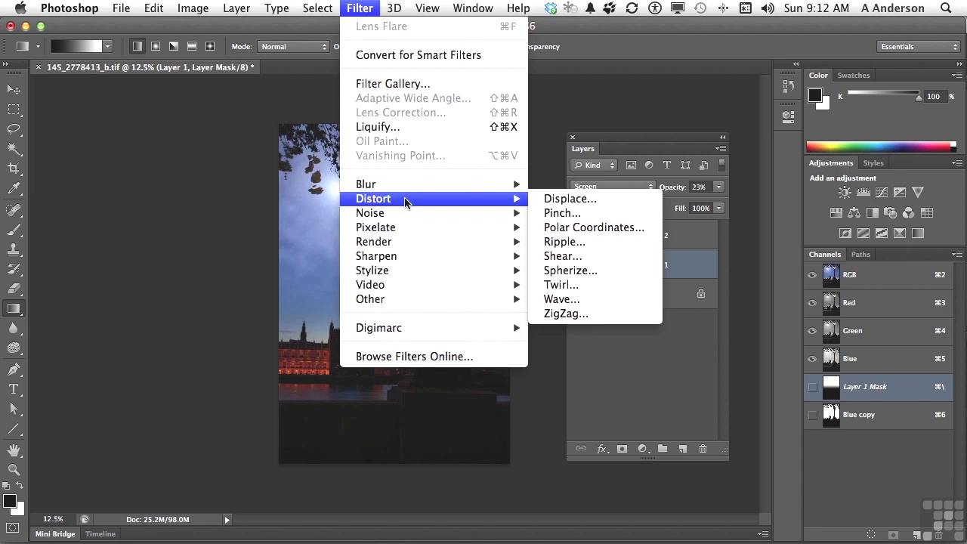
pyautogui.click(423, 359)
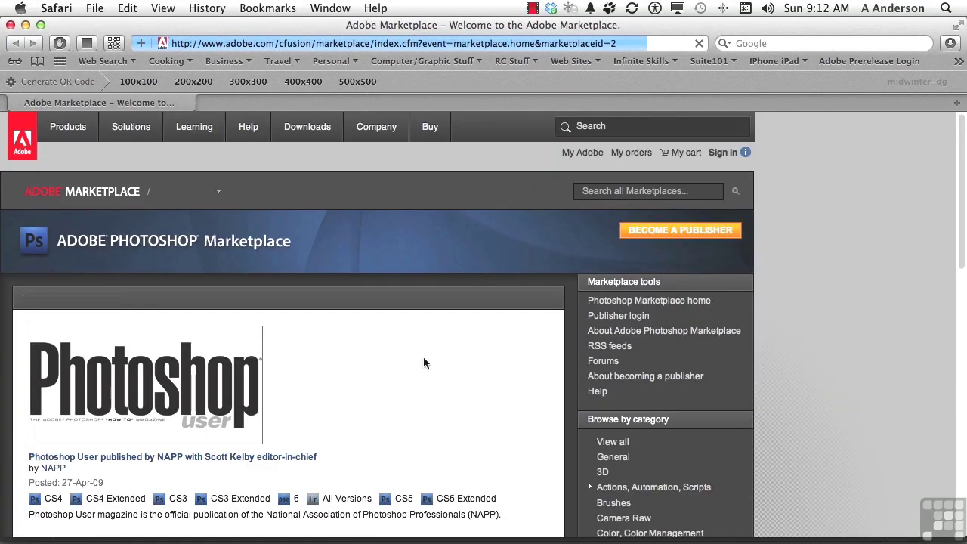
pyautogui.scroll(-8, 423, 363)
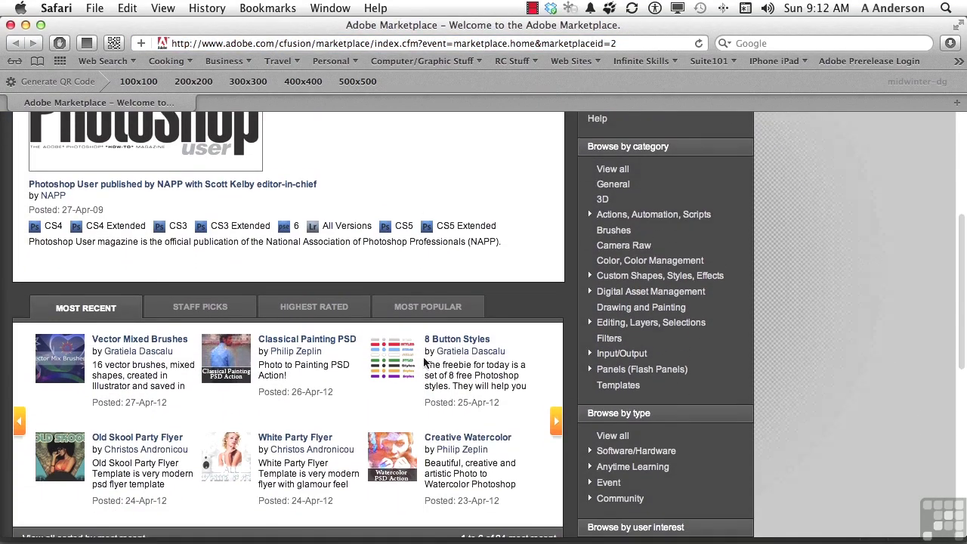
pyautogui.scroll(-3, 423, 363)
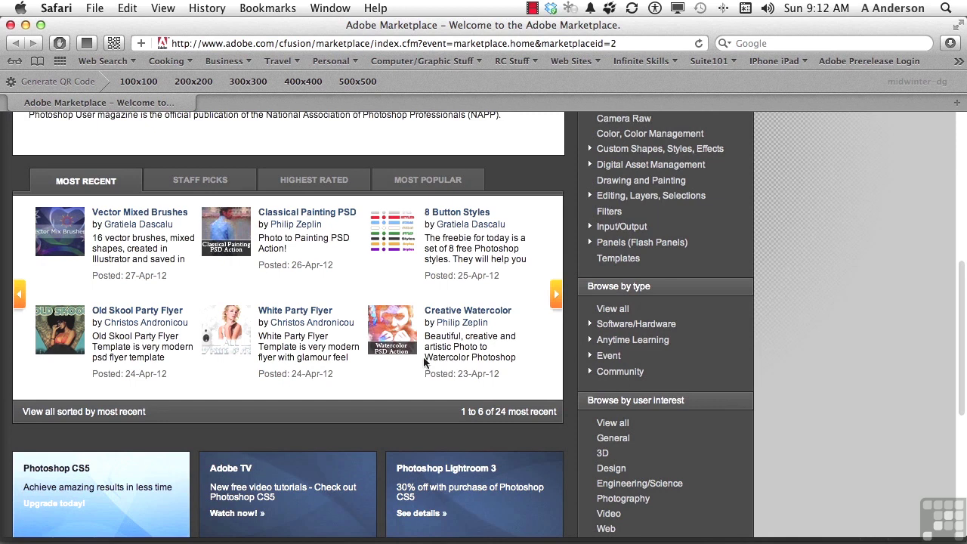